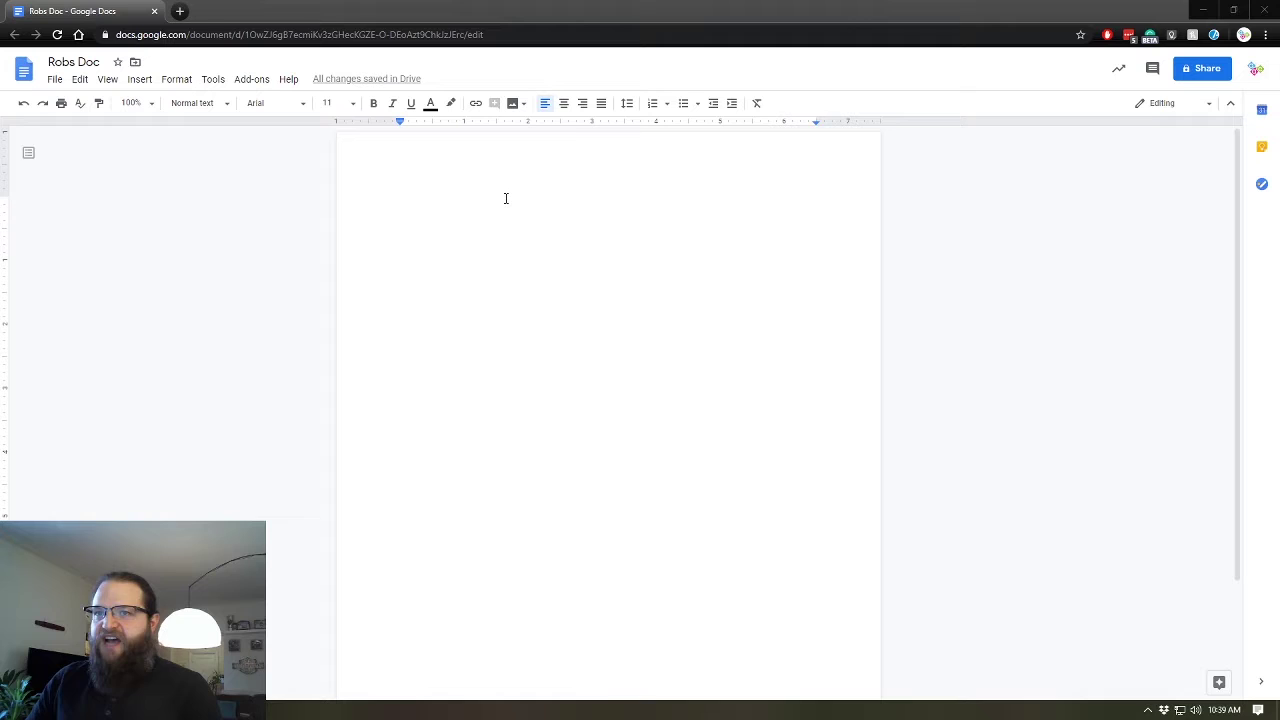
Type "This is my document!" on the first line of the empty document
click(397, 199)
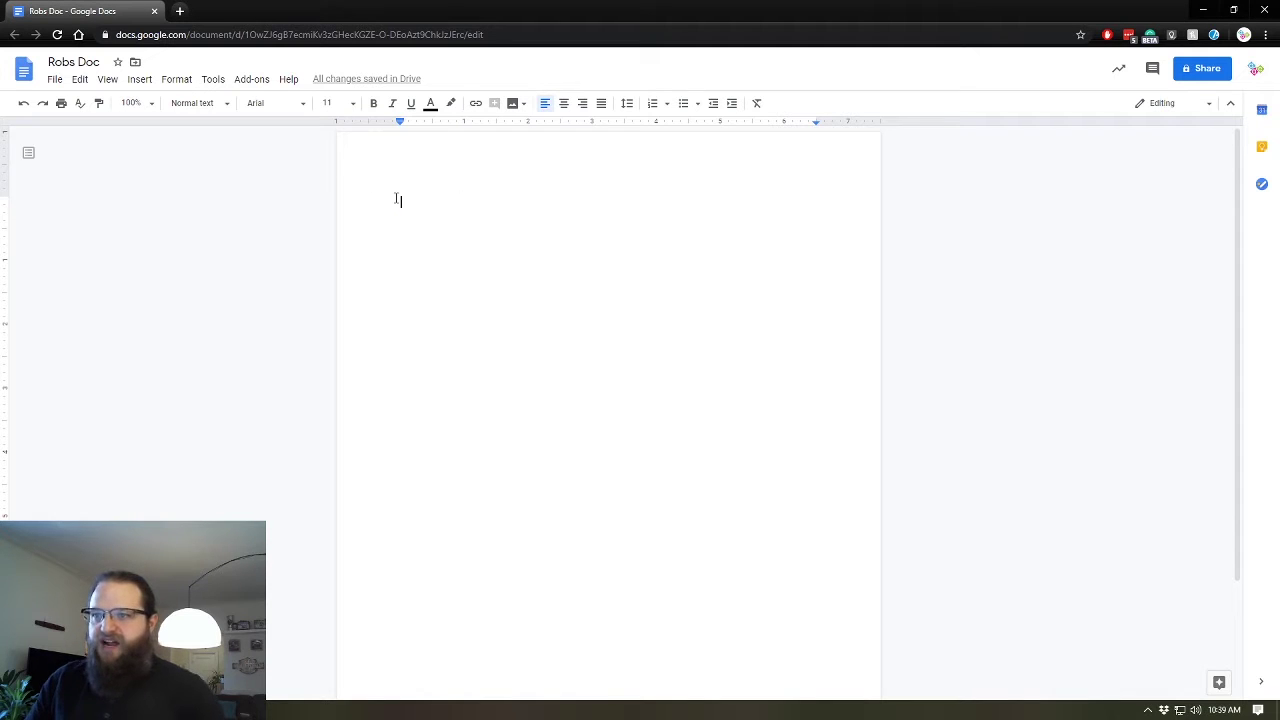
text(THis )
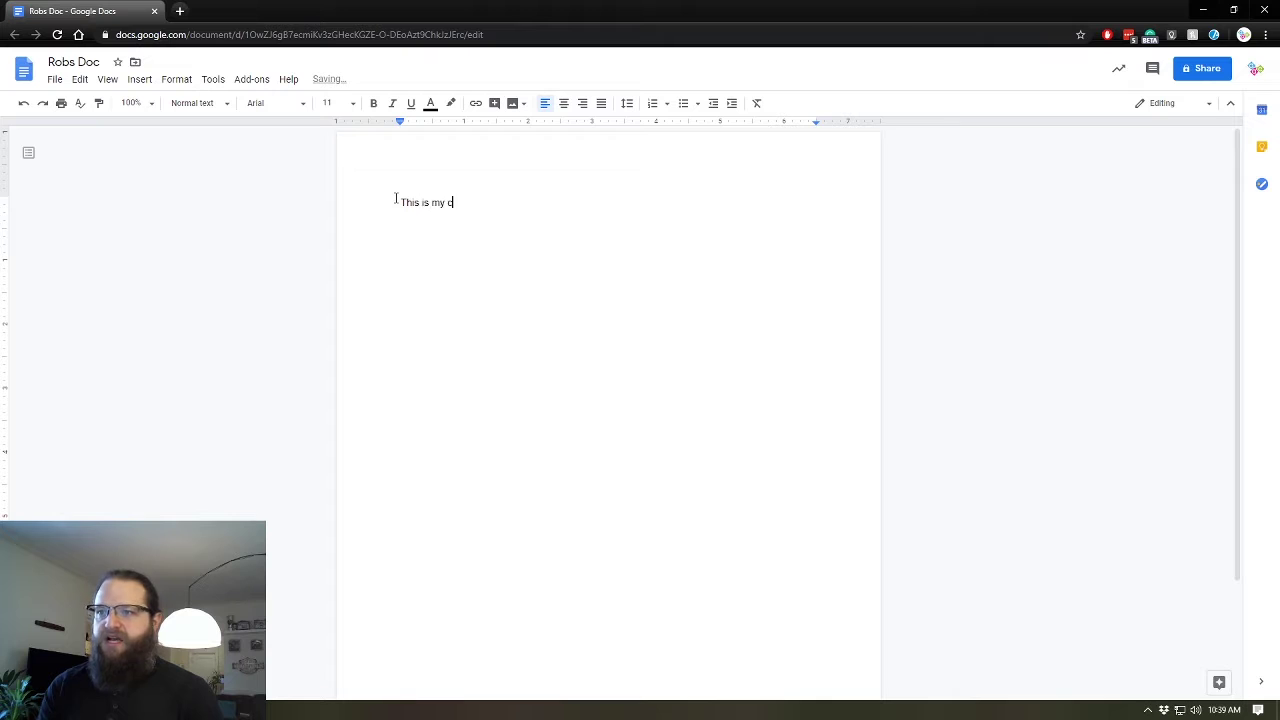
text(!)
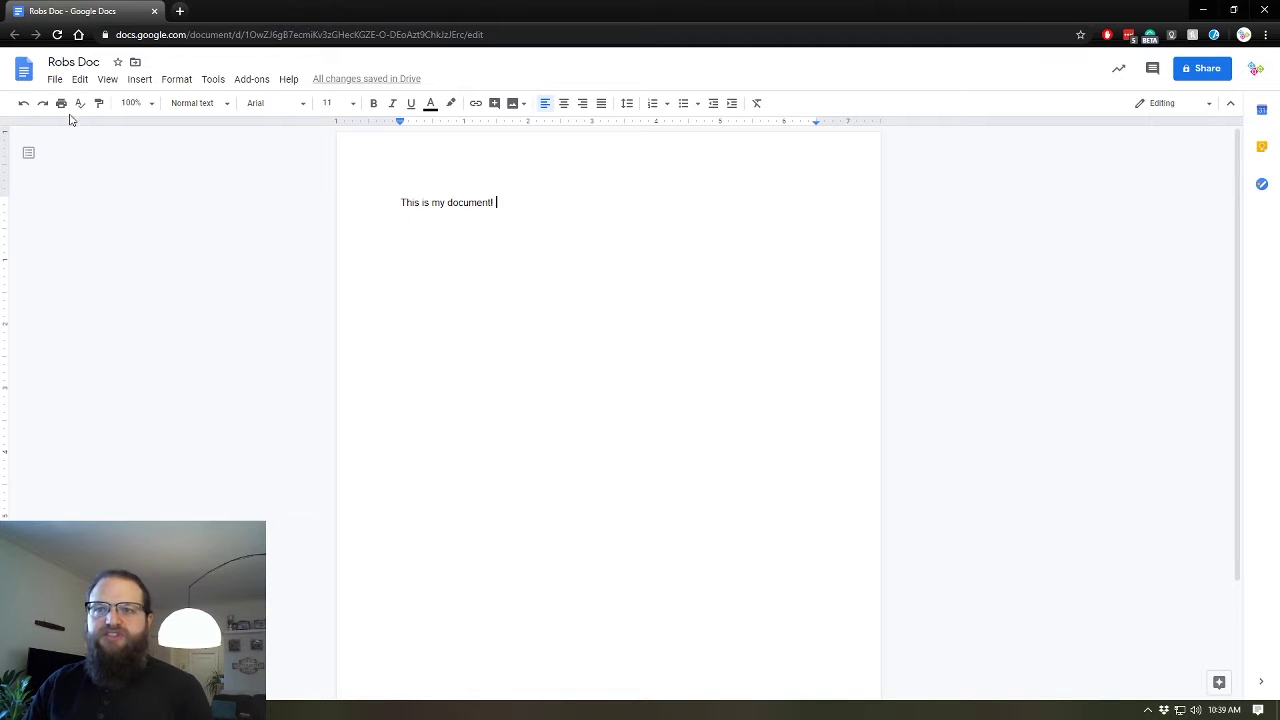
Open the Email as attachment form from the File menu and review its attachment formats
click(55, 79)
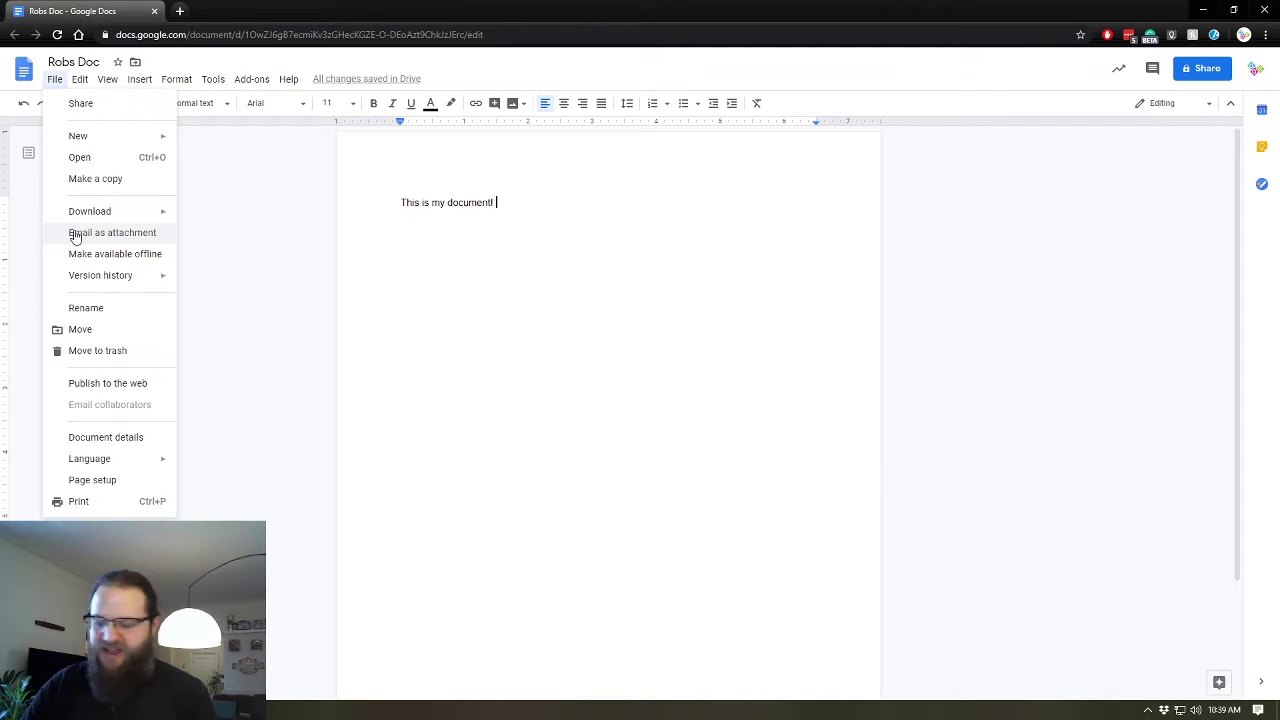
click(75, 233)
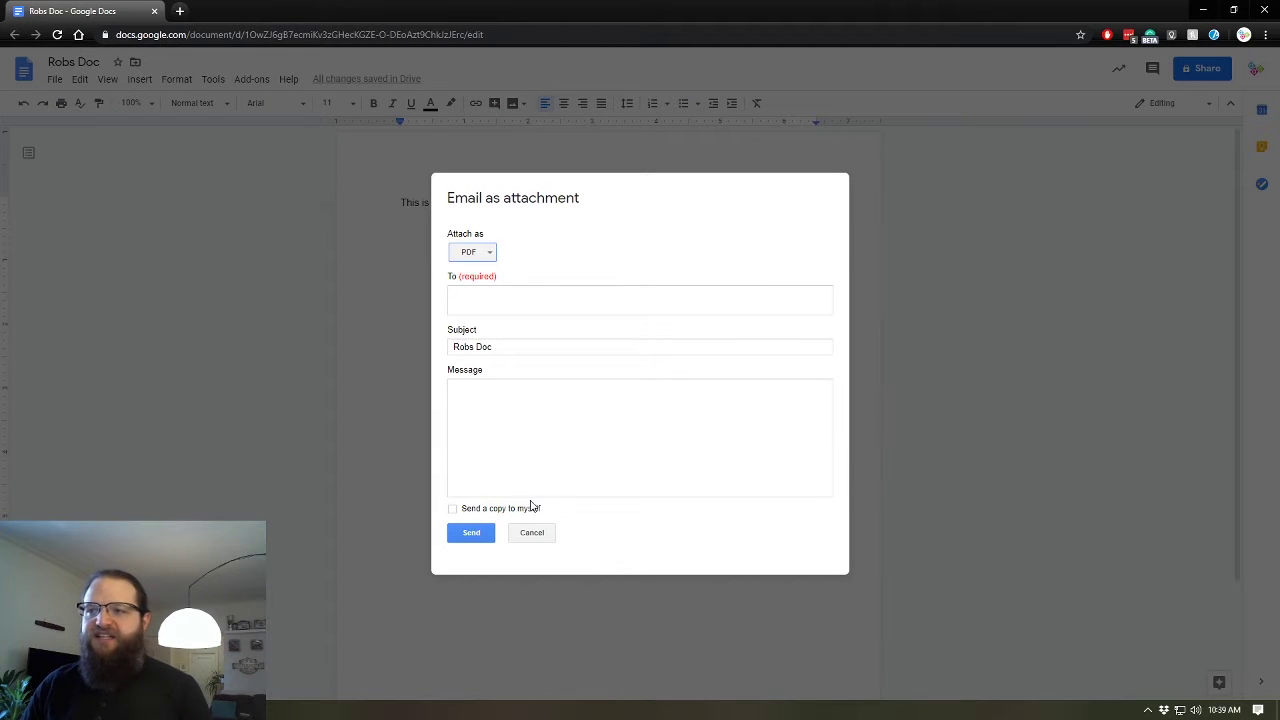
click(486, 256)
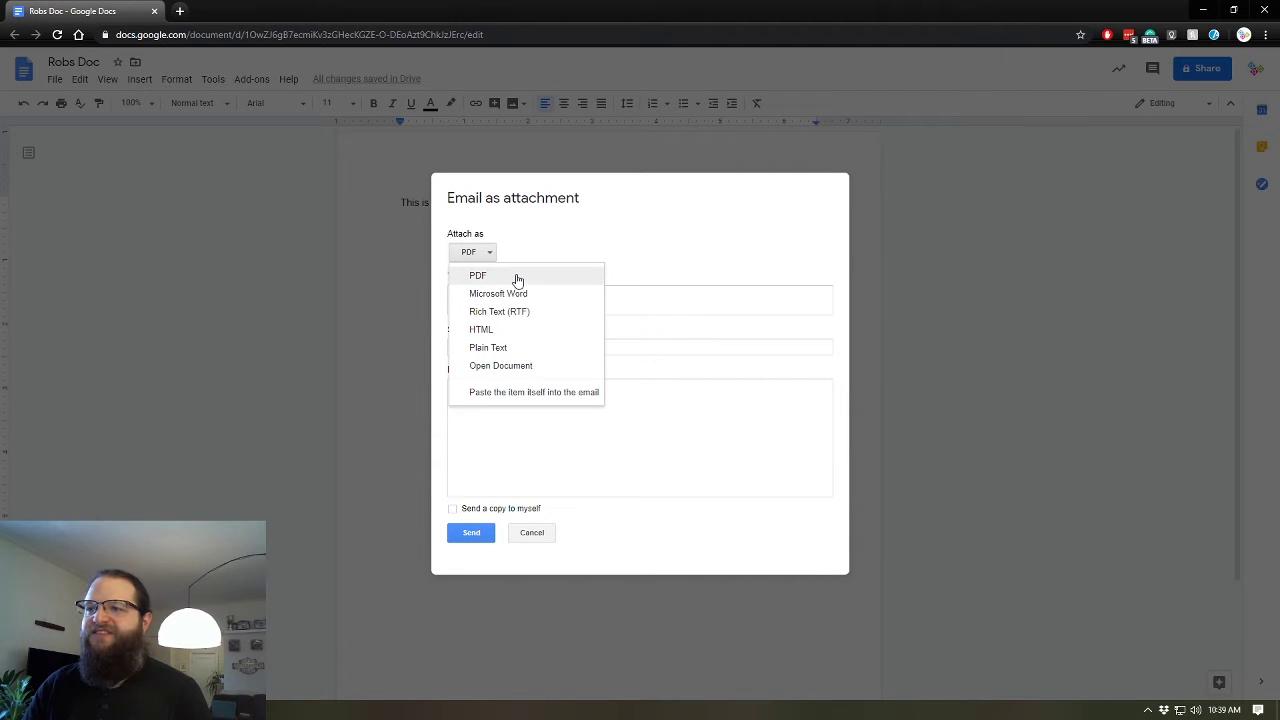
Keep PDF, address the email to the suggested contact, and set subject "Check out this doc!"
click(517, 279)
click(548, 298)
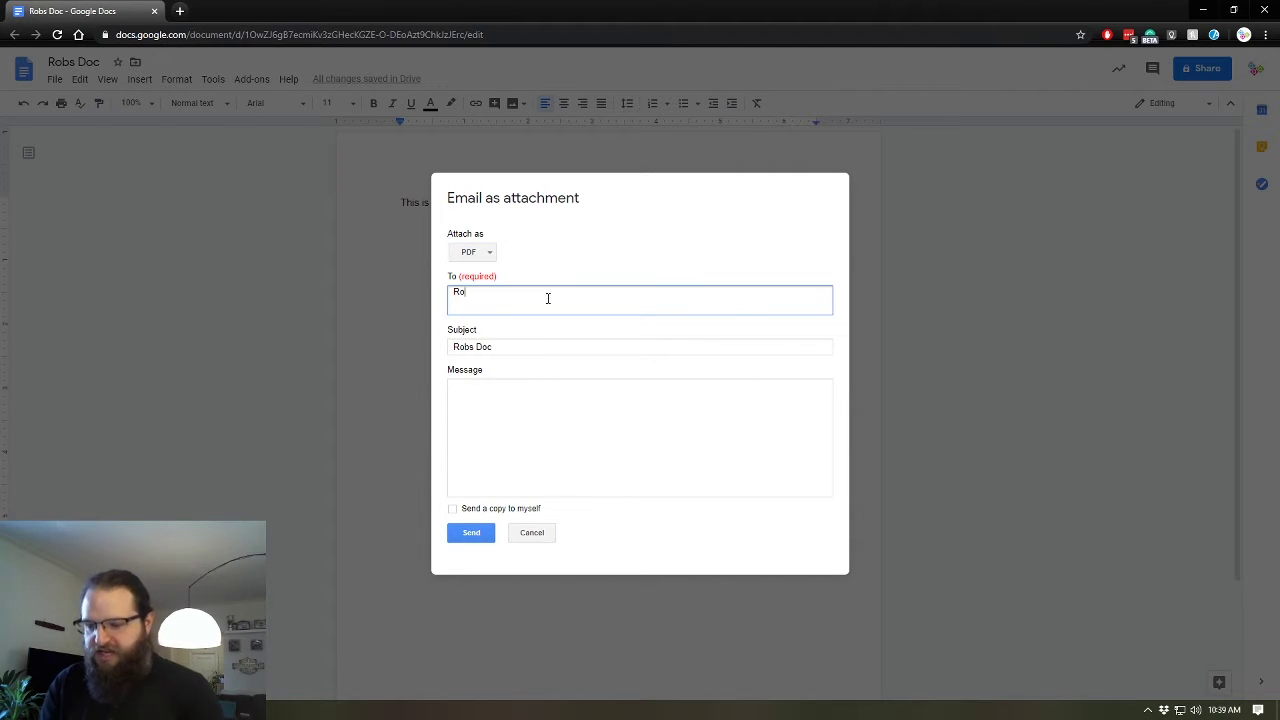
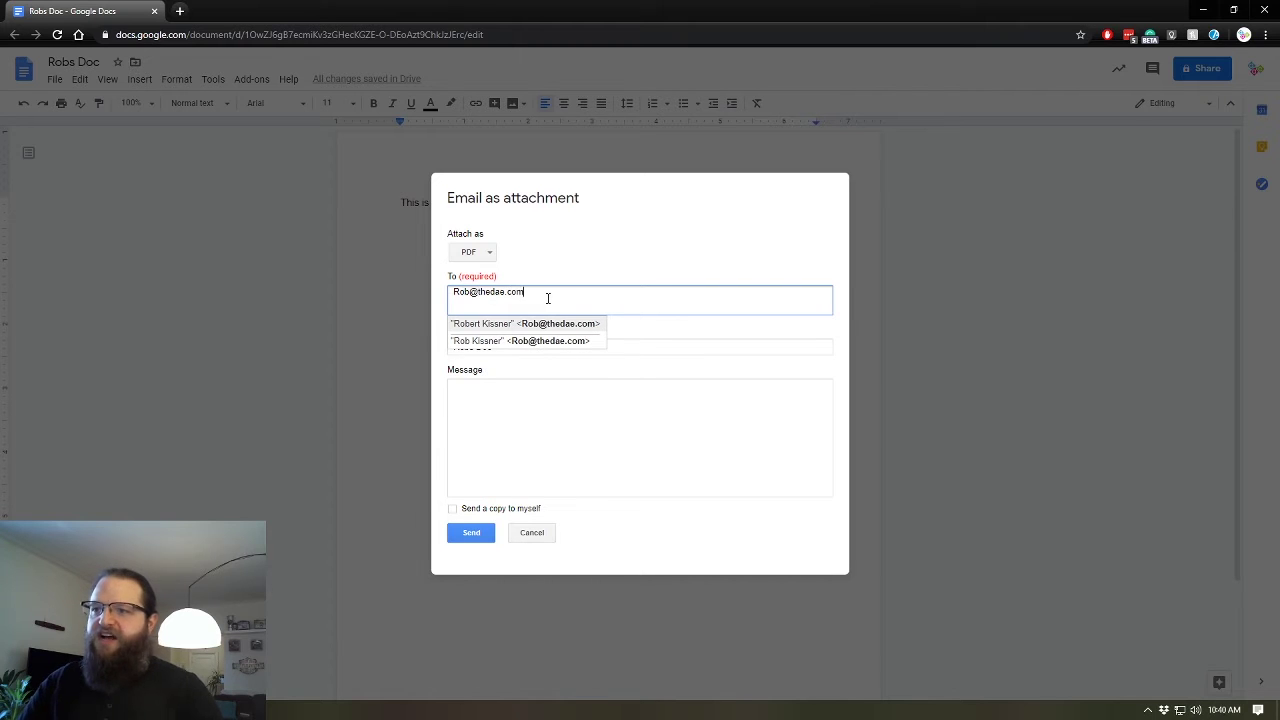
click(557, 324)
double_click(508, 349)
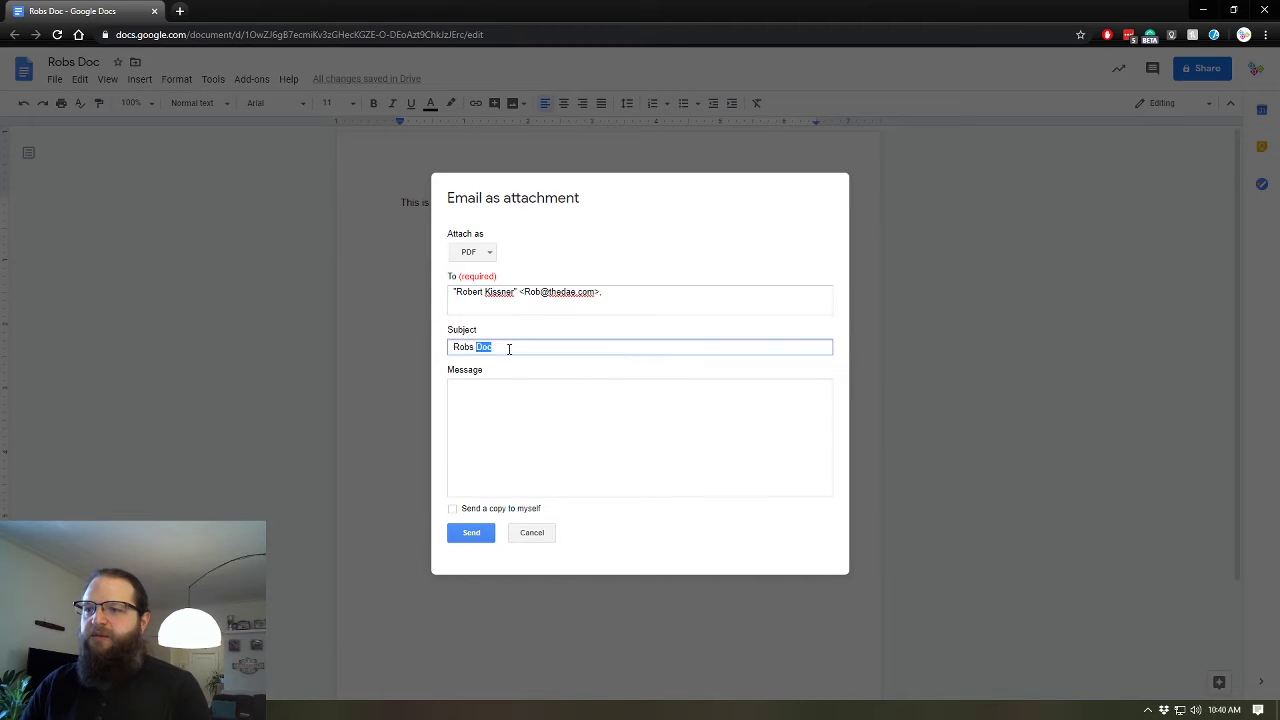
text(Check out thi)
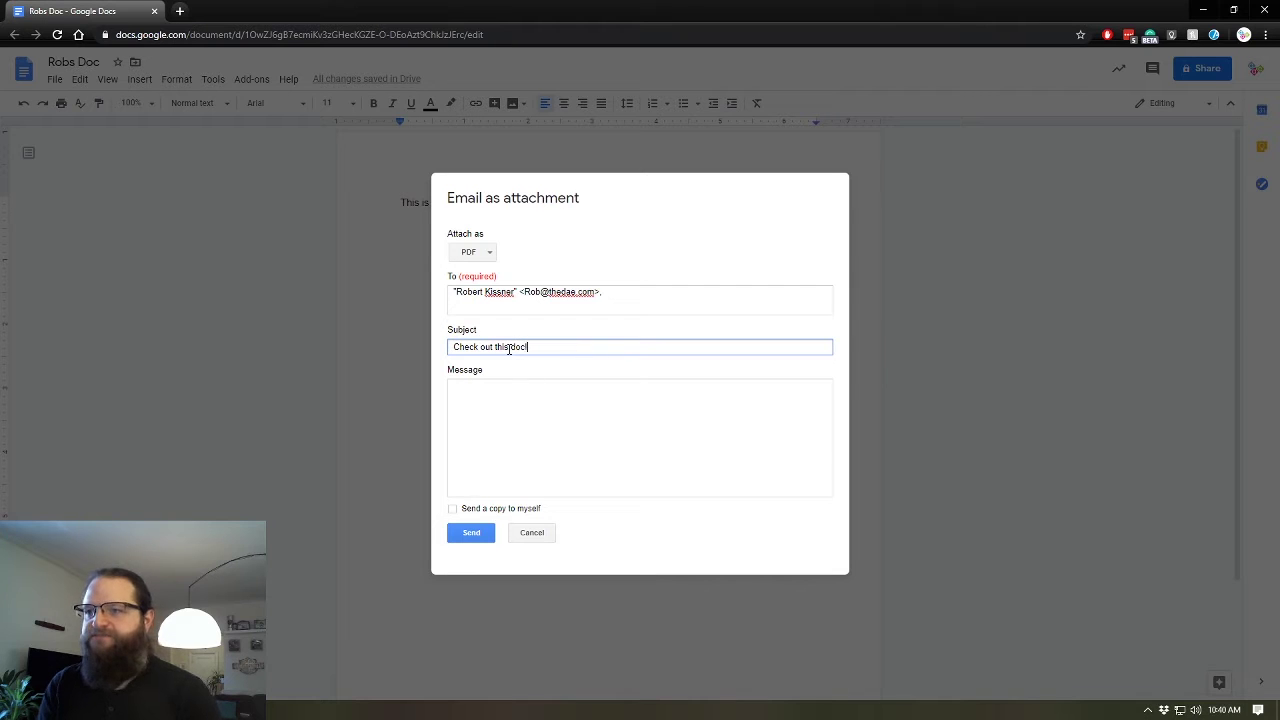
click(550, 398)
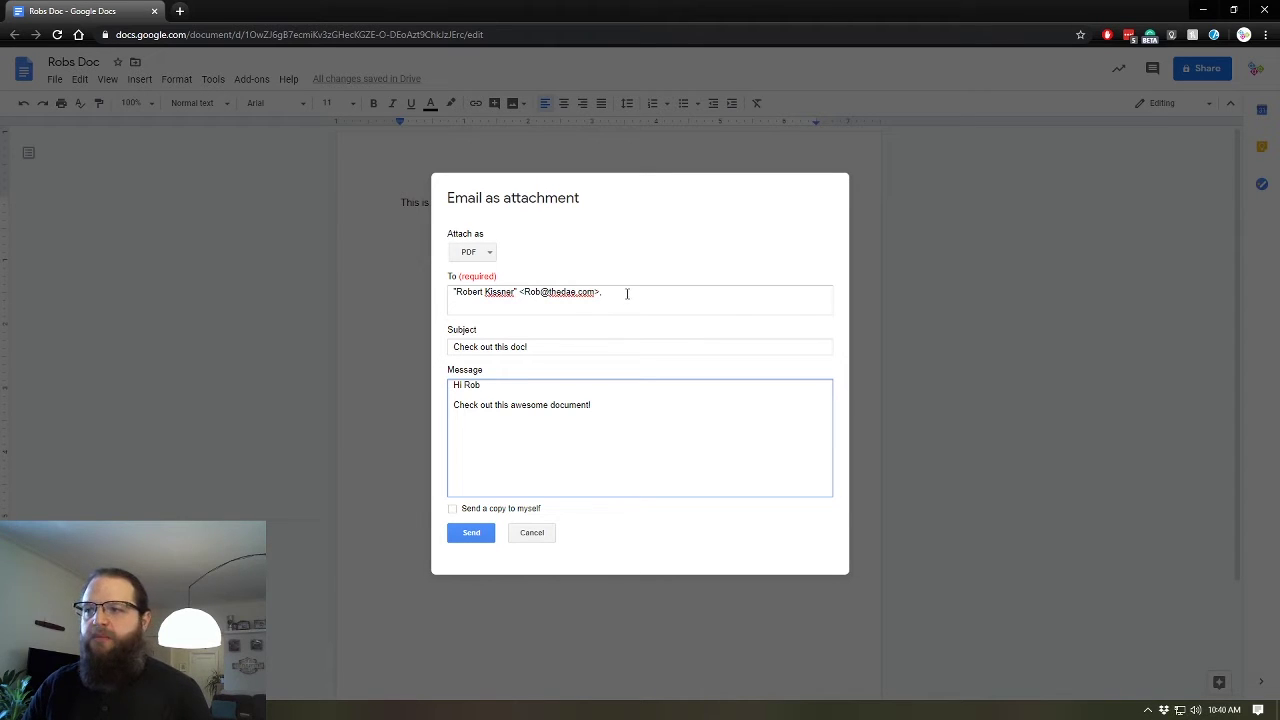
Send the email with the PDF attachment
click(472, 533)
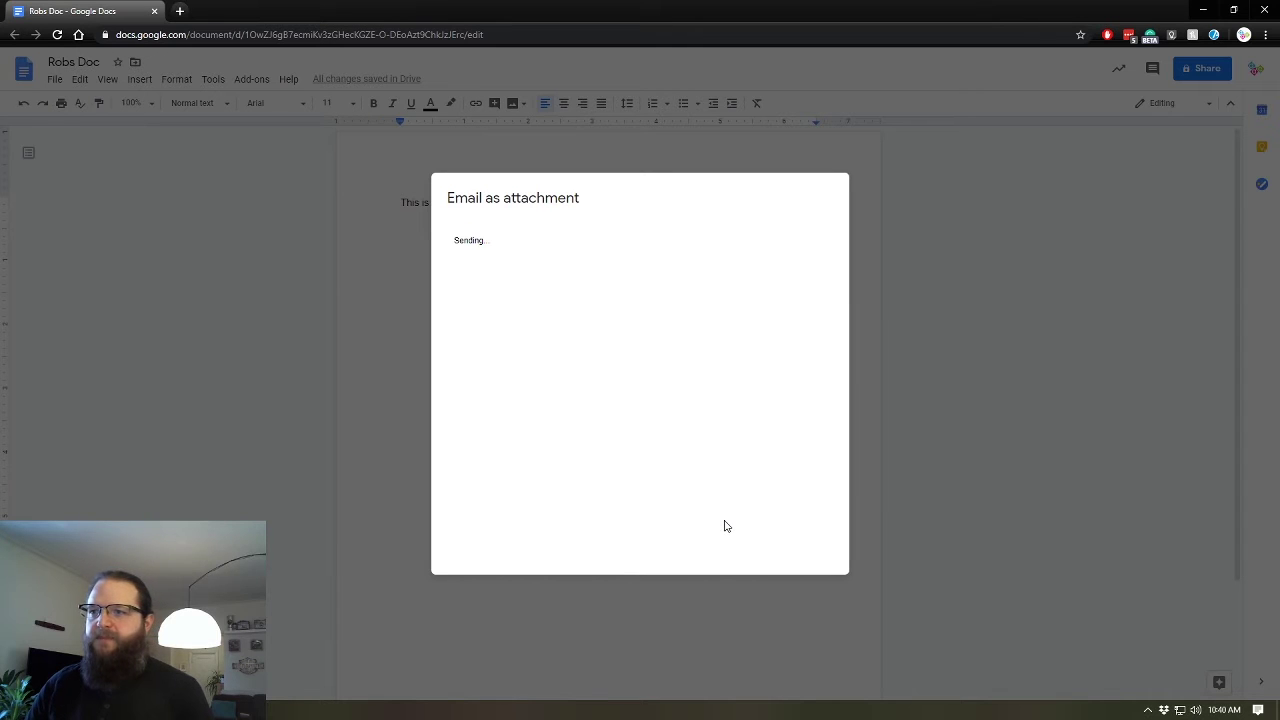